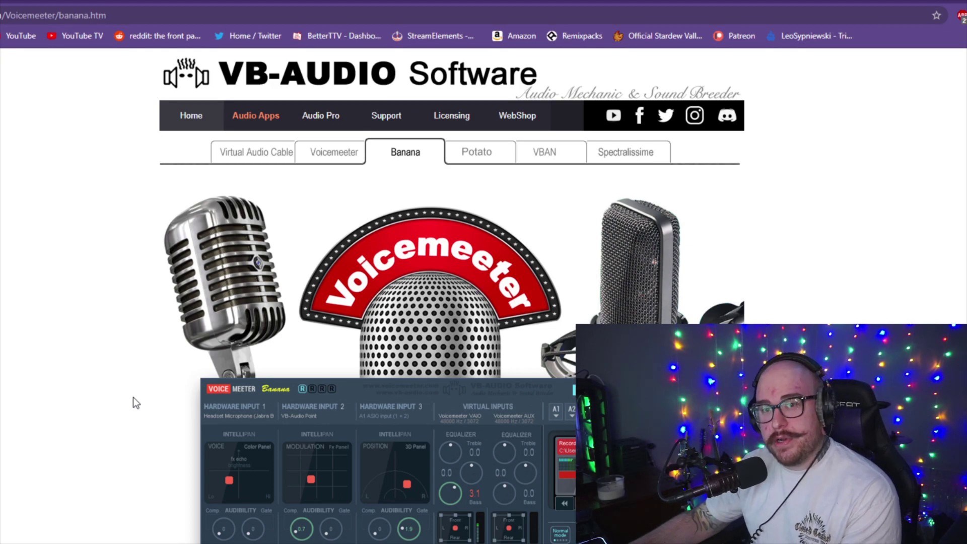
- Scroll down the Banana page to the Voicemeeter 2.0.5.4 Download and Install buttons
scroll(133, 398, "down", 4)
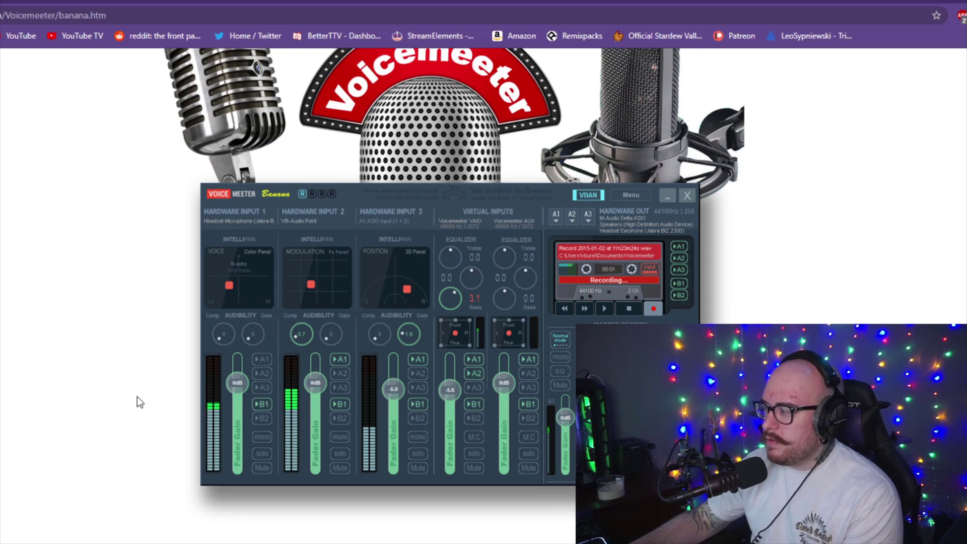
scroll(140, 396, "down", 7)
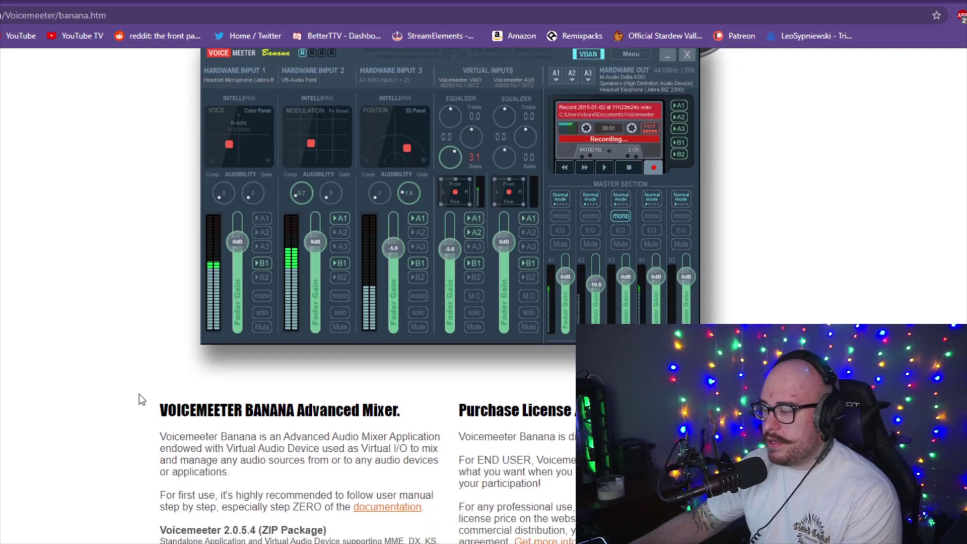
scroll(138, 395, "down", 2)
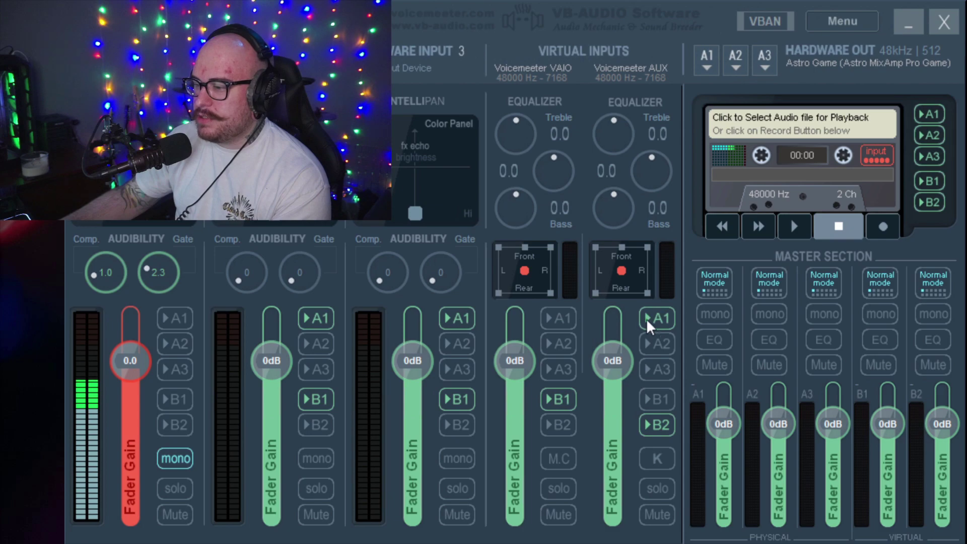
- Remove the AUX strip from bus B2 and turn off A1 on strip 3
left_click(652, 424)
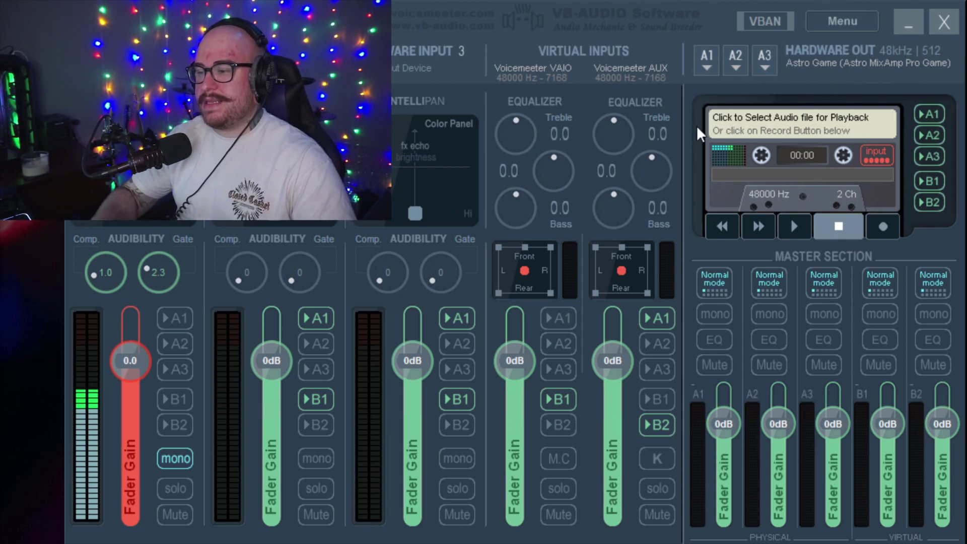
left_click(458, 314)
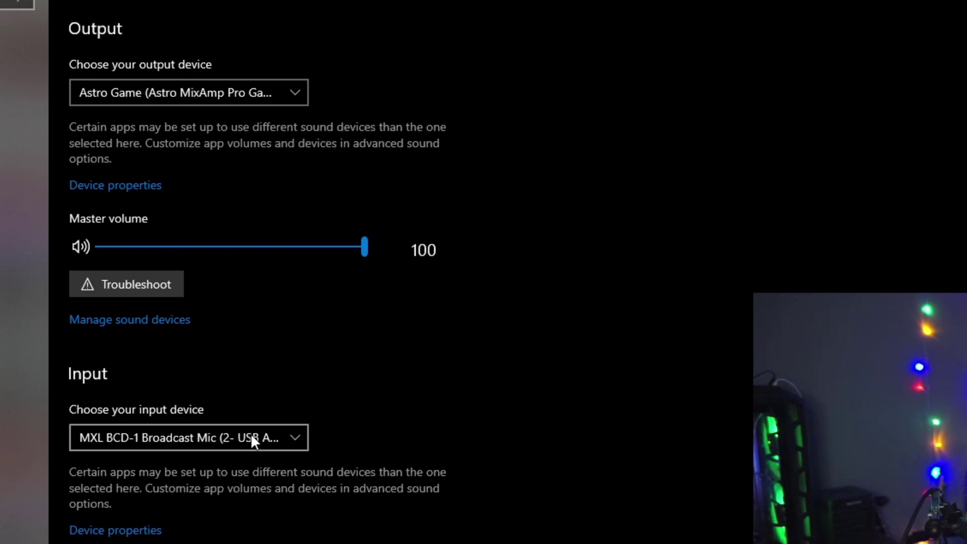
- Go to App volume and device preferences under Advanced sound options
scroll(505, 506, "down", 1)
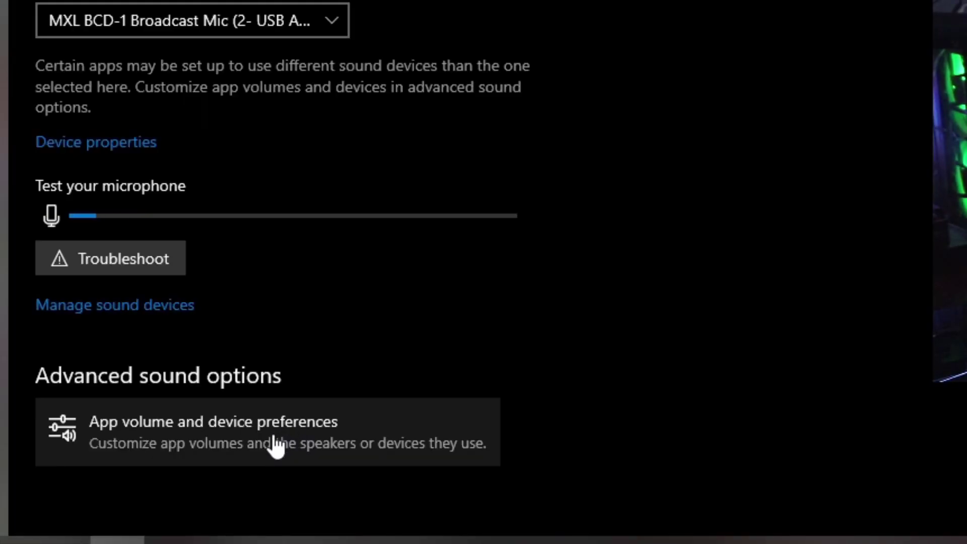
left_click(286, 443)
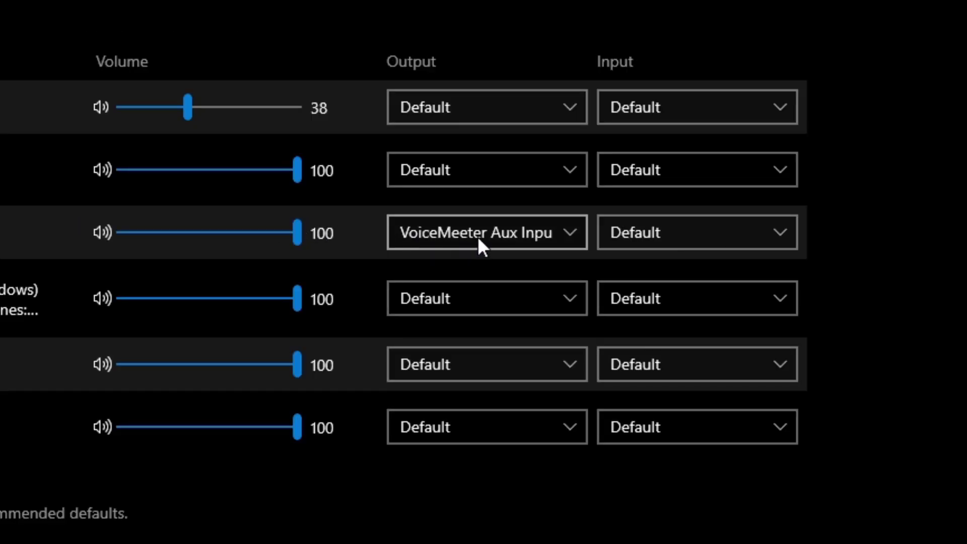
- Set iTunes' output device to VoiceMeeter Aux Input (VB-Audio VoiceMeeter AUX VAIO)
left_click(314, 226)
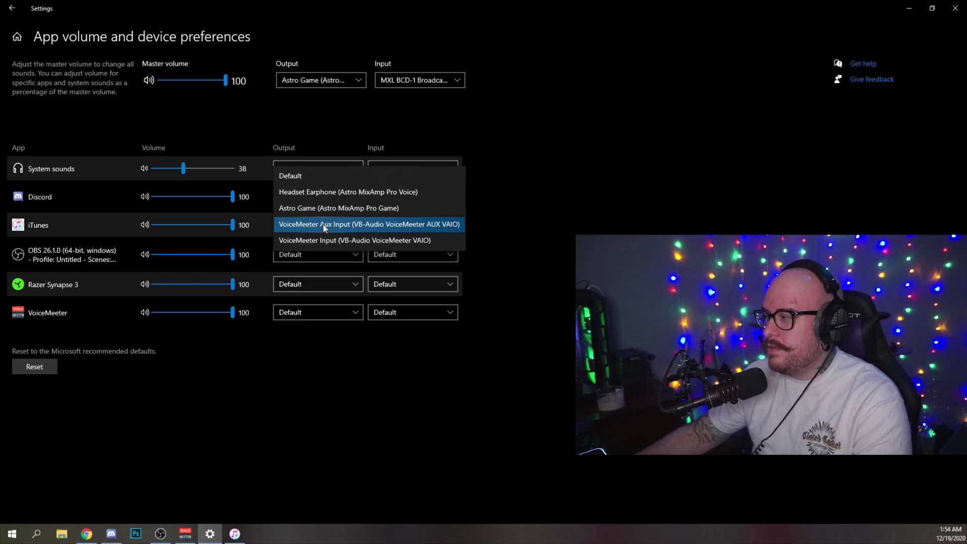
left_click(323, 225)
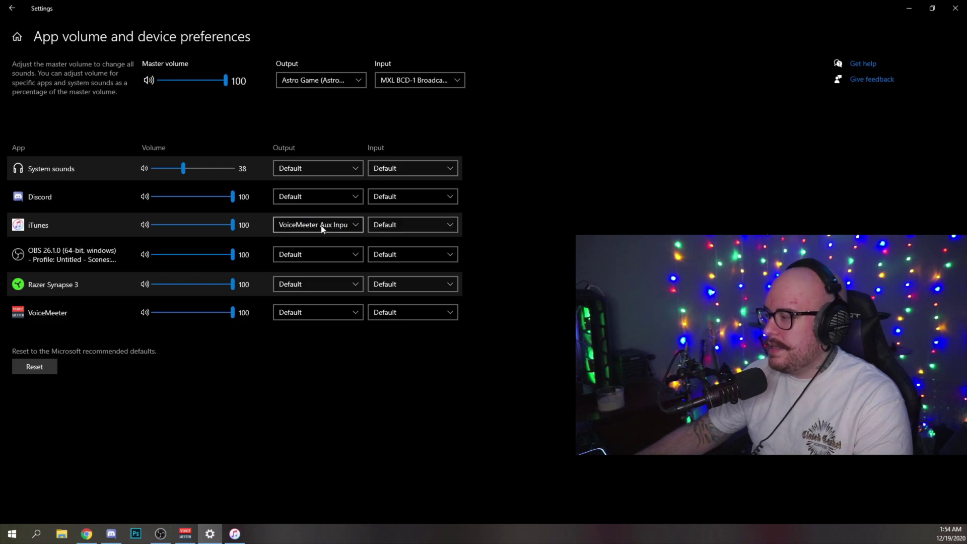
- Play 'Fire for You' in iTunes and bring the Voicemeeter mixer in front
key("alt+Tab")
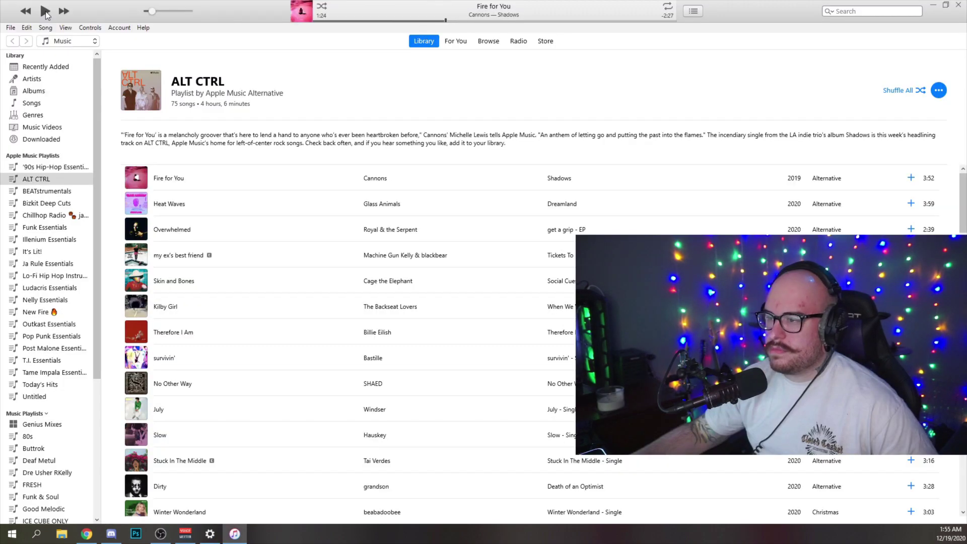
left_click(45, 11)
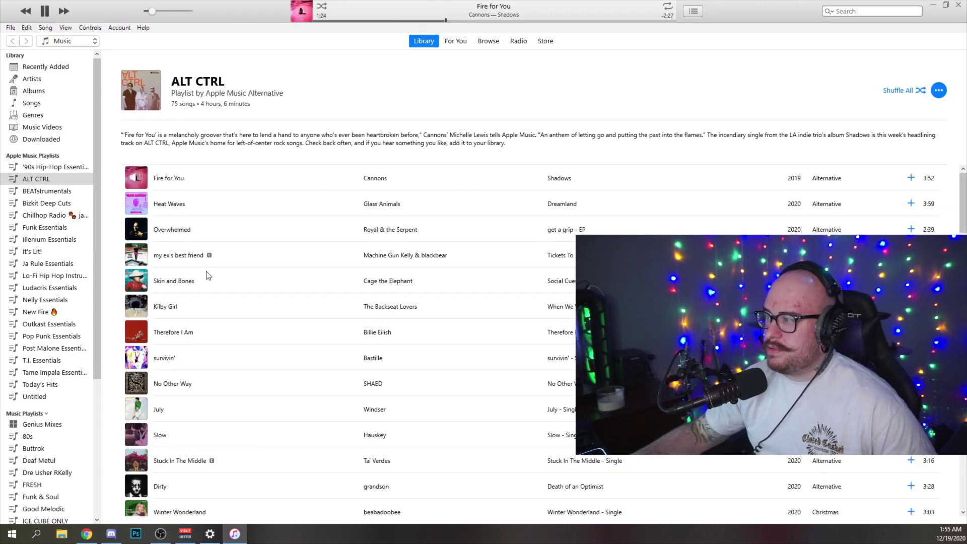
left_click(185, 534)
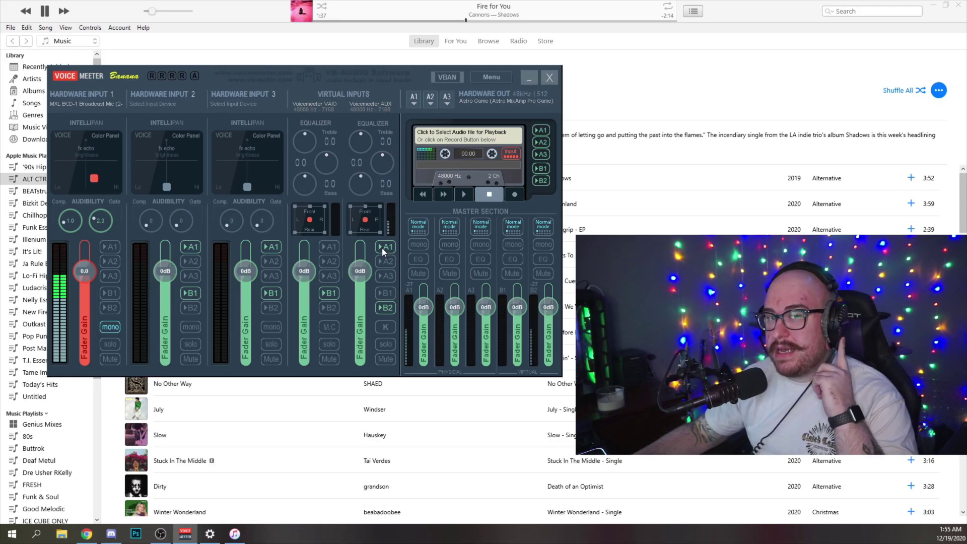
- Toggle the AUX strip's B2 and A1 sends, finishing with A1 on and B2 off
left_click(385, 308)
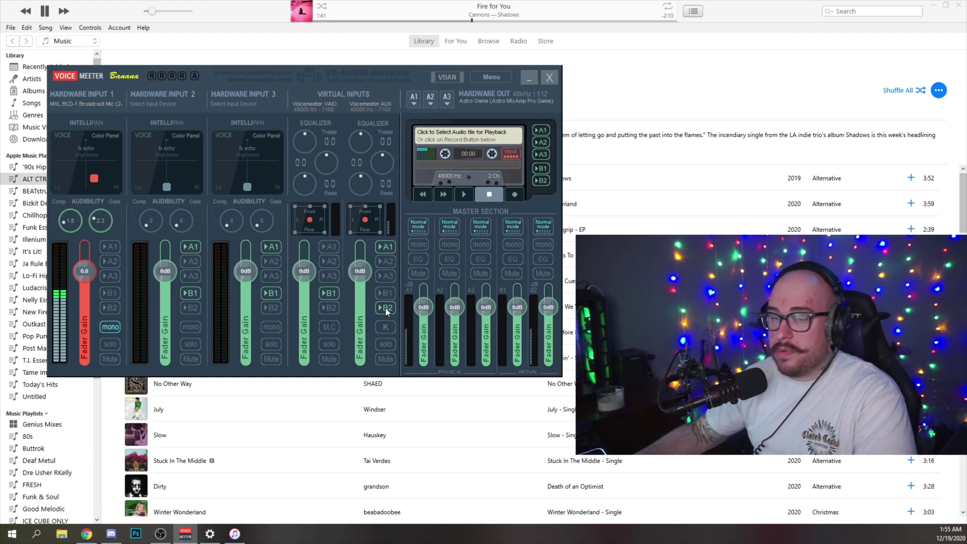
left_click(385, 307)
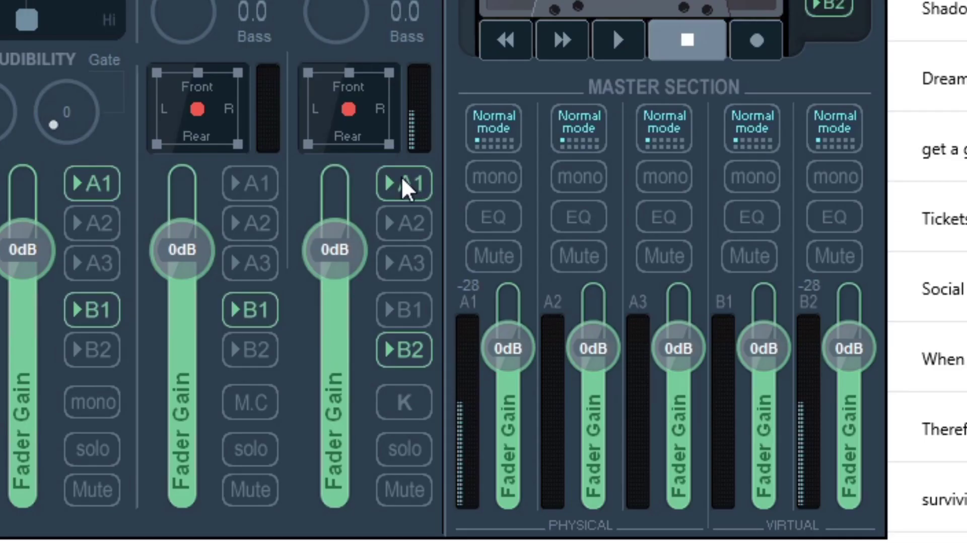
left_click(406, 190)
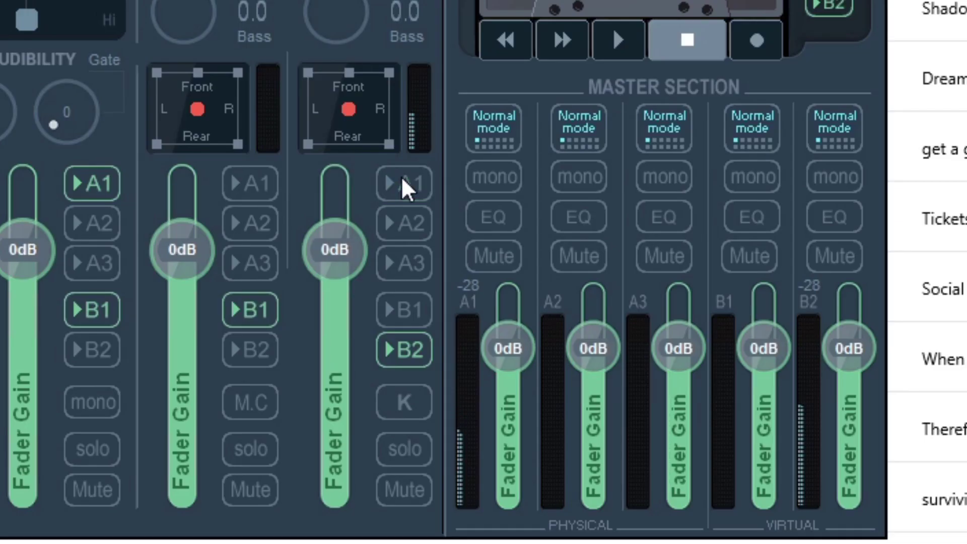
left_click(406, 190)
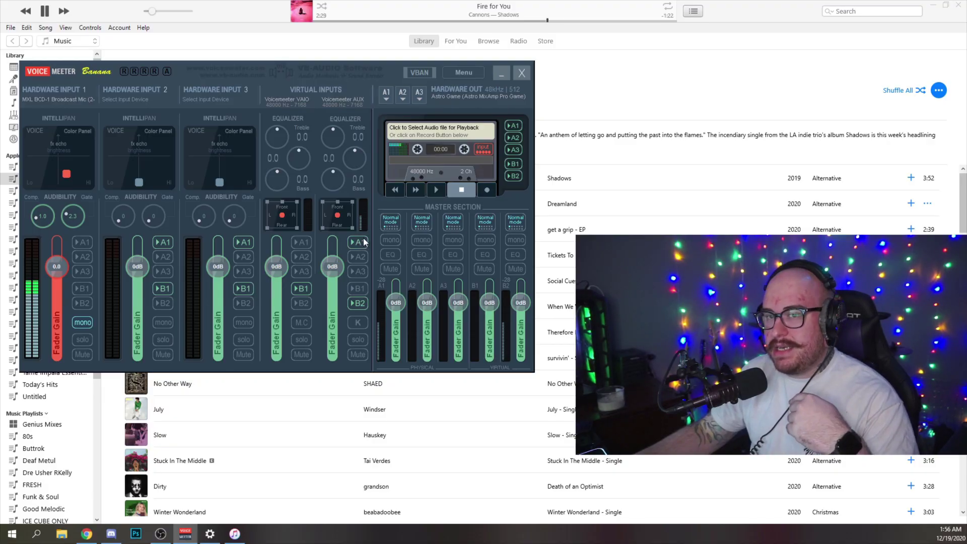
left_click(357, 303)
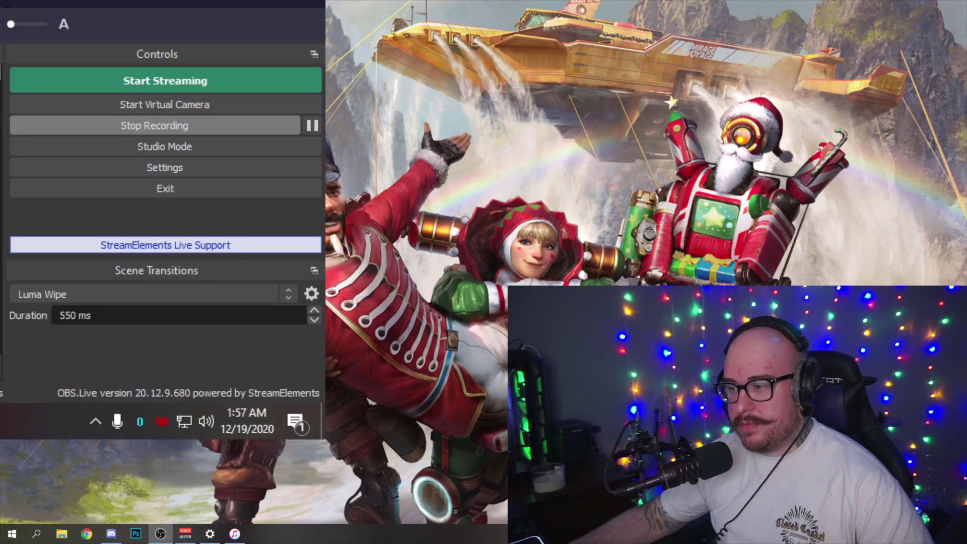
left_click(182, 166)
left_click_drag(301, 81, 247, 17)
left_click_drag(499, 384, 582, 502)
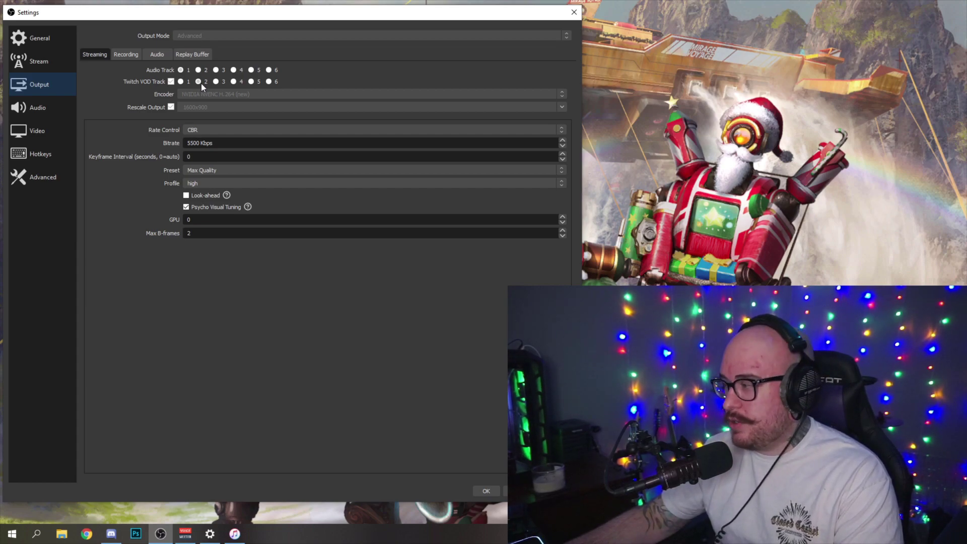
- Close Settings and open Advanced Audio Properties, resized to show all tracks
left_click(485, 490)
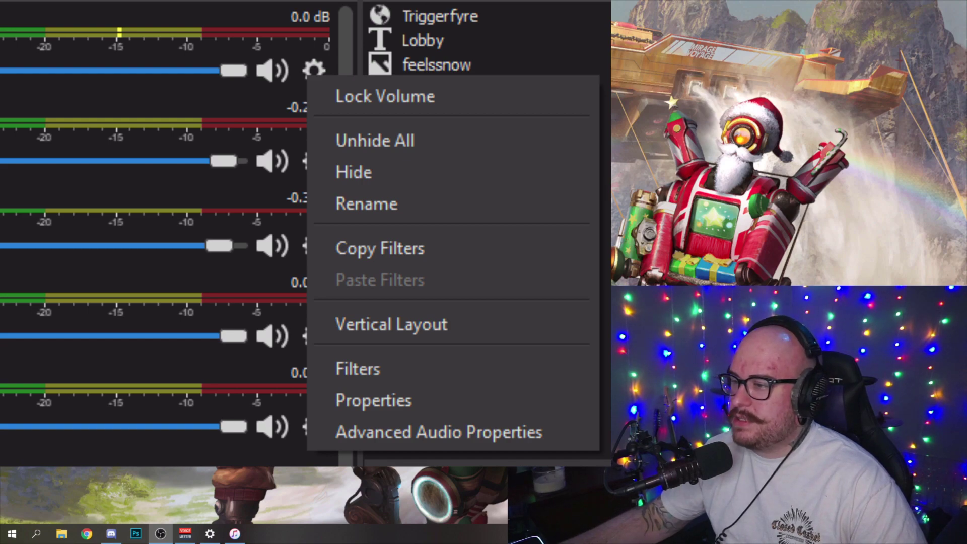
left_click(438, 432)
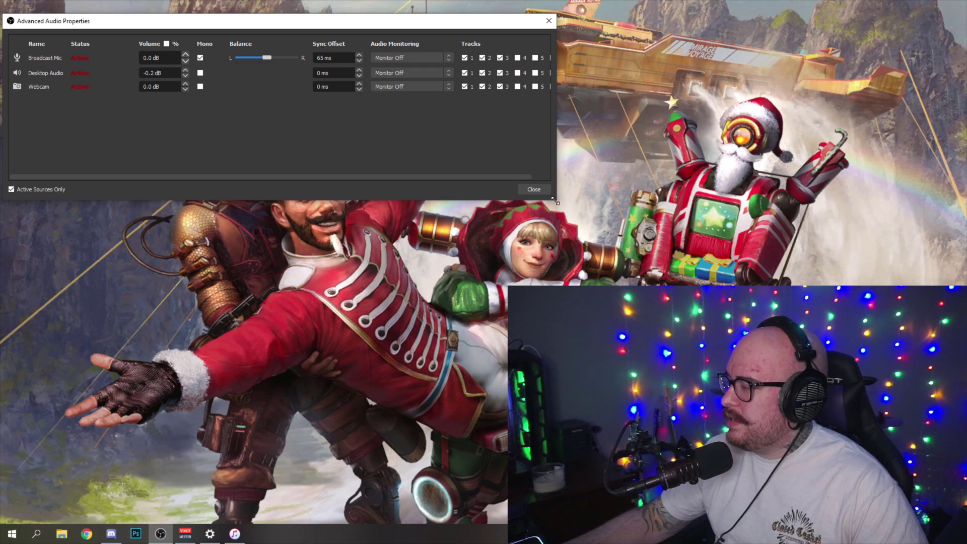
left_click_drag(554, 200, 626, 375)
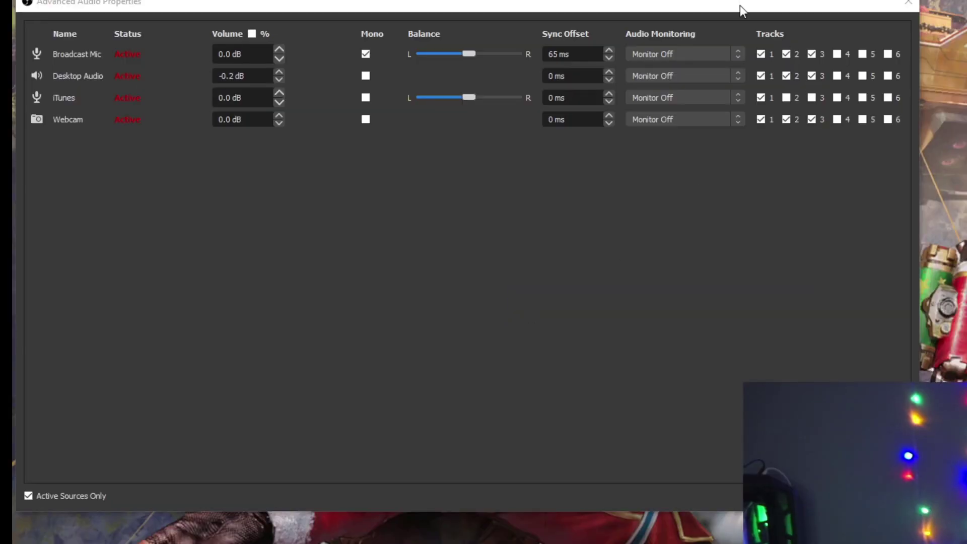
left_click_drag(739, 5, 755, 112)
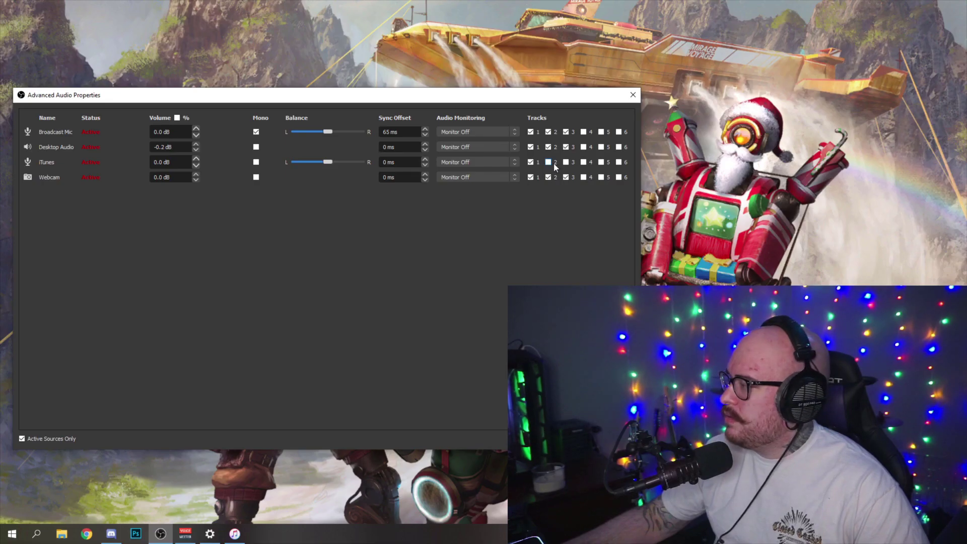
- Uncheck Track 2 for iTunes and close Advanced Audio Properties
left_click(530, 177)
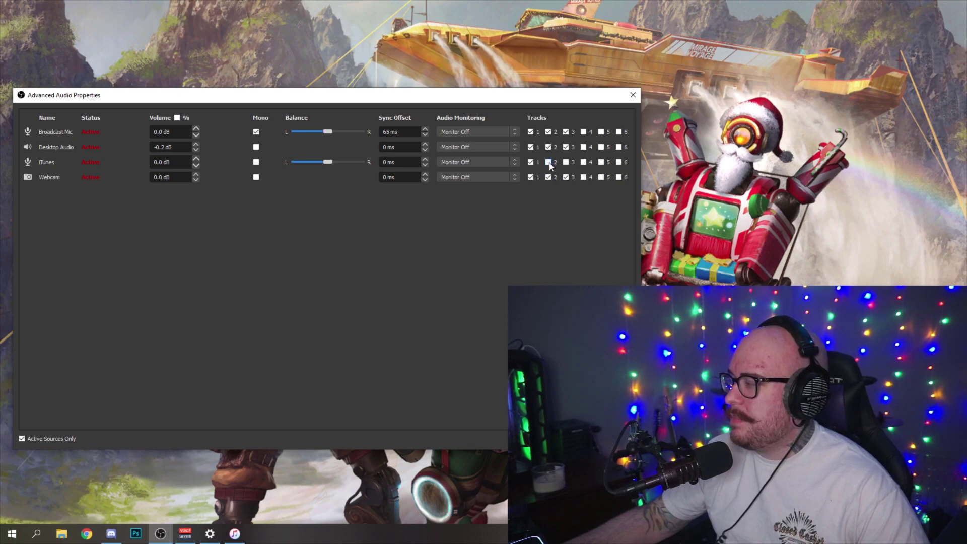
left_click(548, 162)
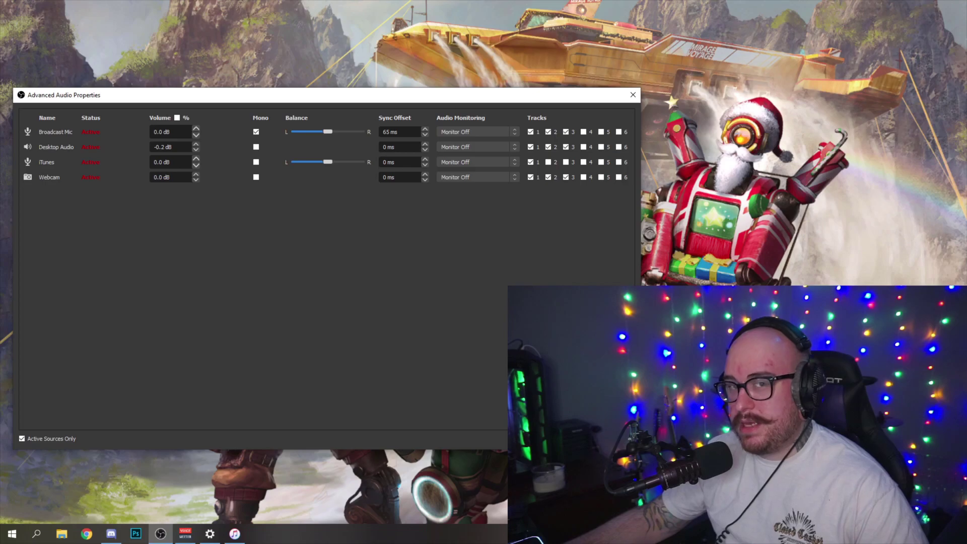
key("Escape")
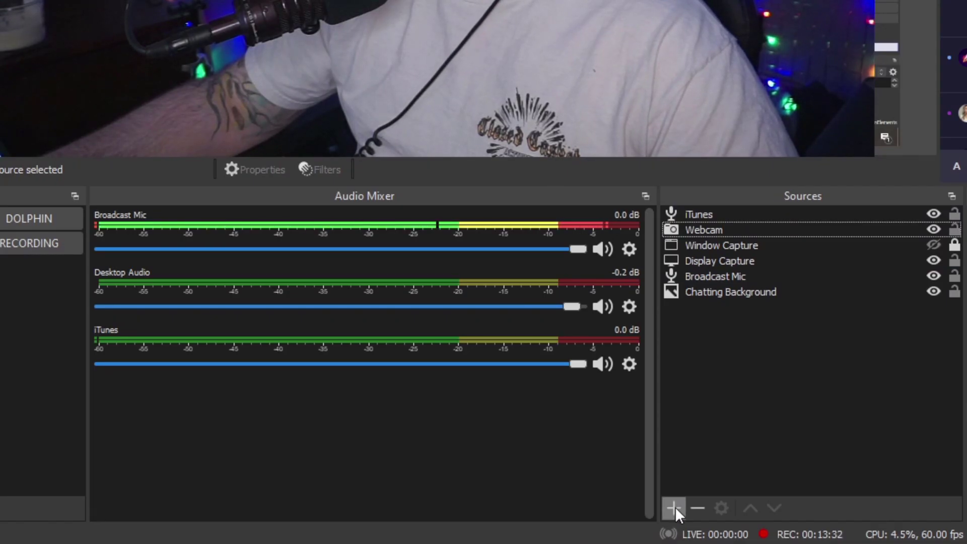
- Keep the iTunes source's device on VoiceMeeter Aux Output and confirm its properties
left_click(673, 507)
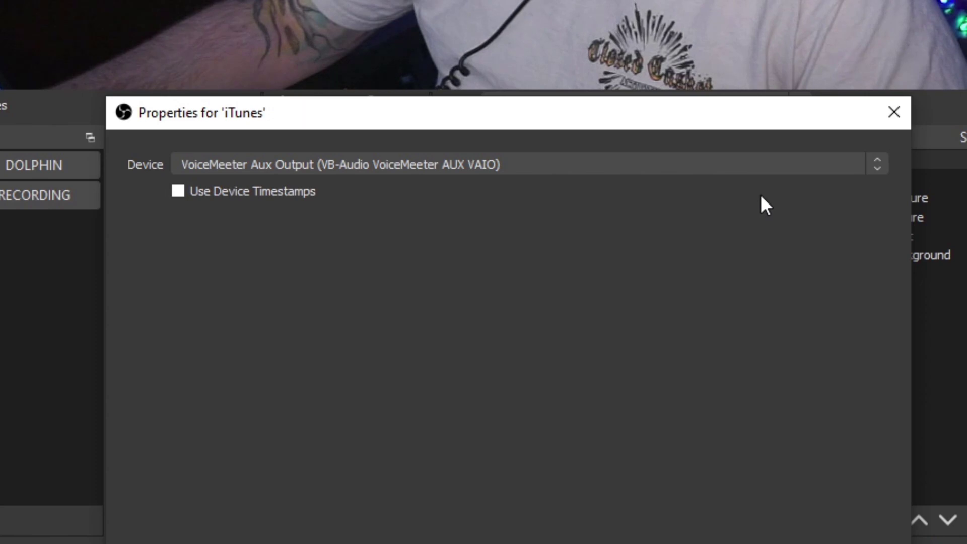
left_click(749, 163)
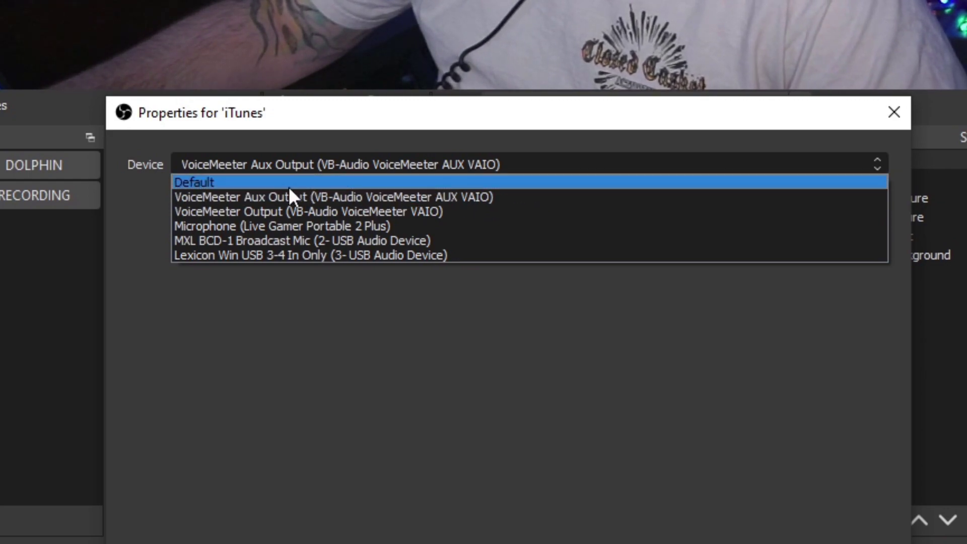
left_click(128, 200)
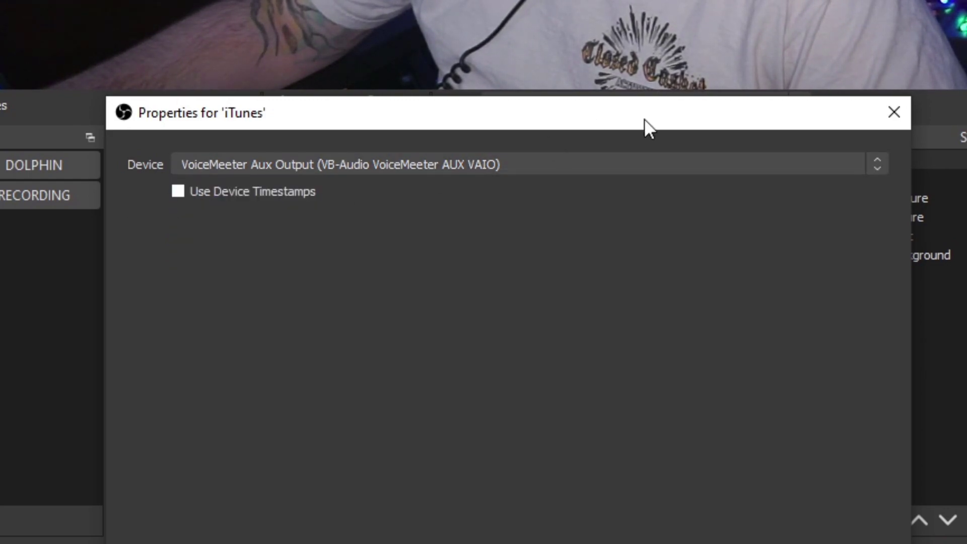
left_click_drag(645, 122, 375, 15)
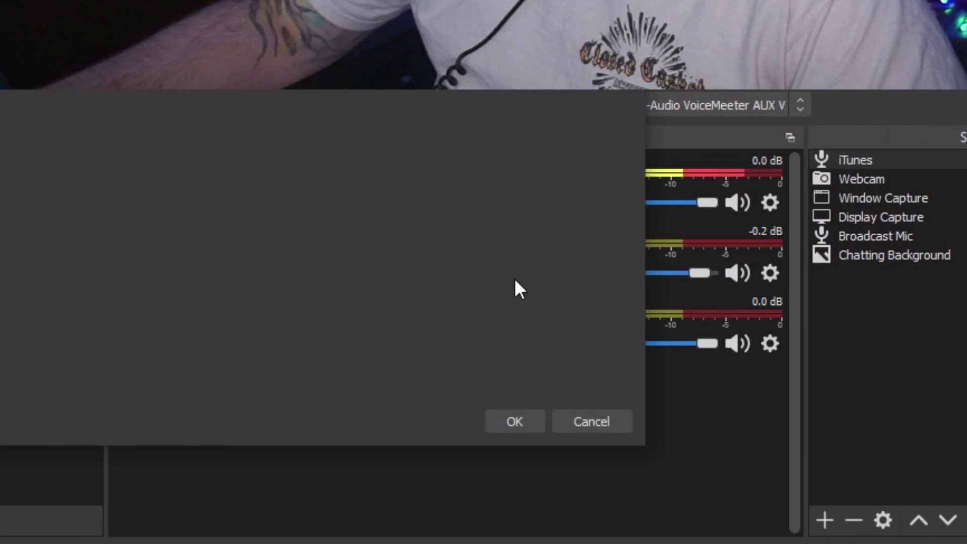
left_click(534, 427)
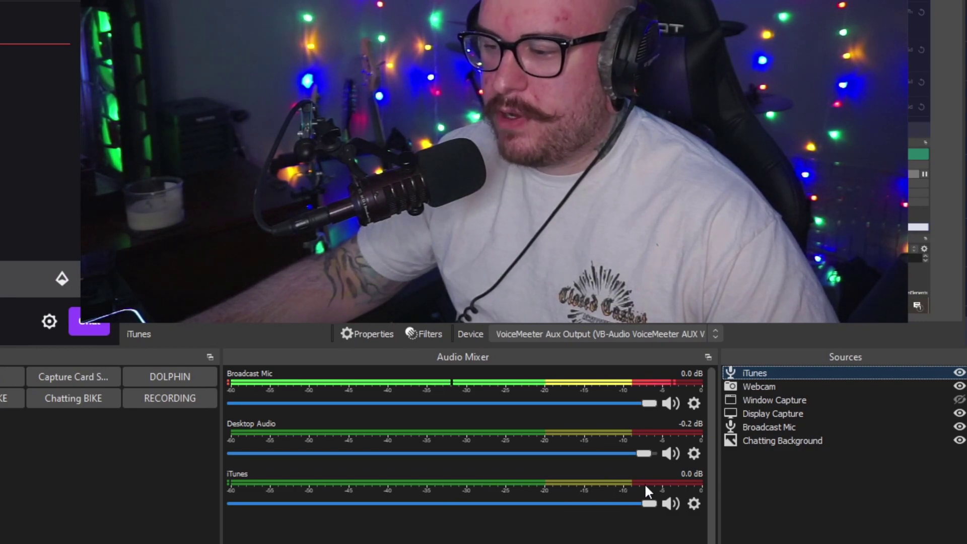
- Bring iTunes forward from the taskbar so its music shows on the iTunes meter
mouse_move(343, 542)
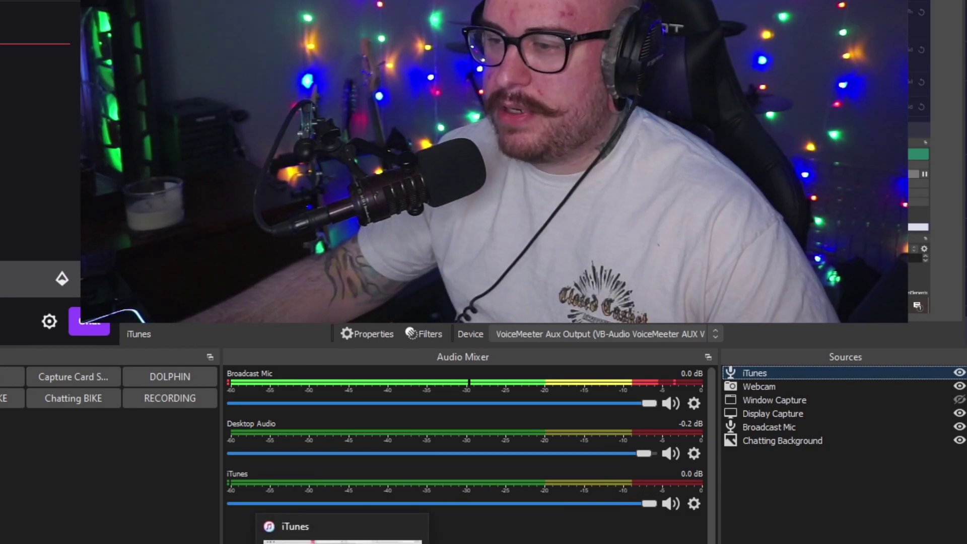
left_click(342, 543)
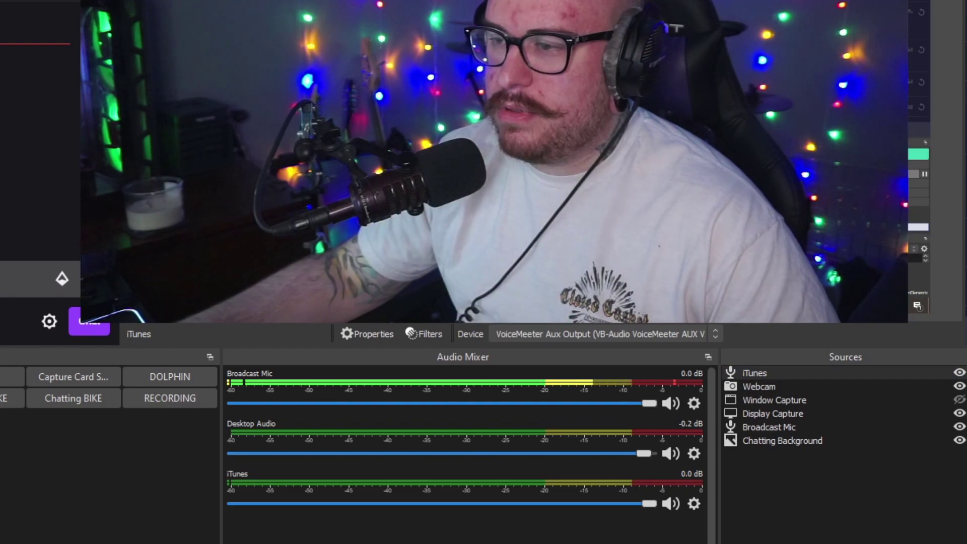